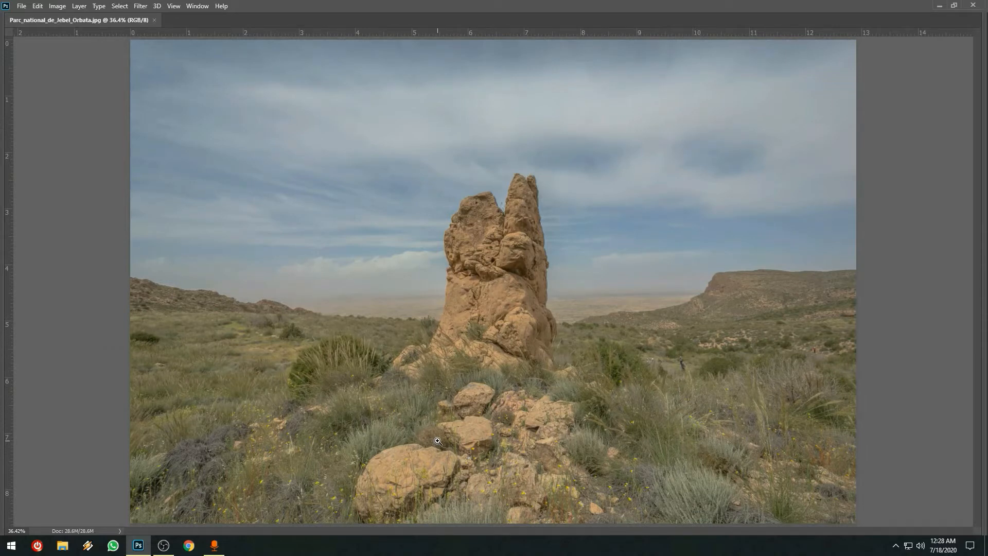
# Bring back the hidden workspace panels and duplicate the Background layer as Background copy
pyautogui.press('Tab')
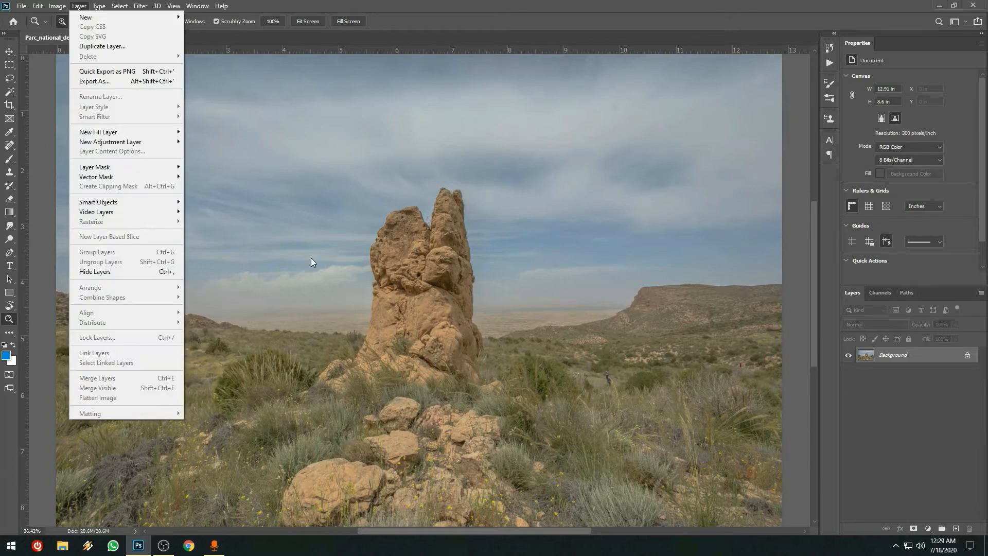
pyautogui.click(466, 297)
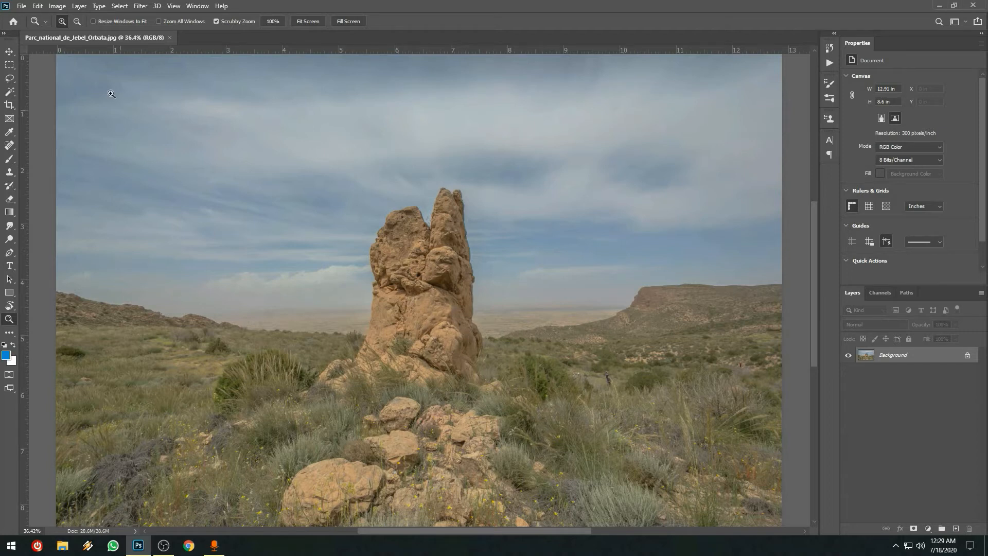
pyautogui.click(122, 9)
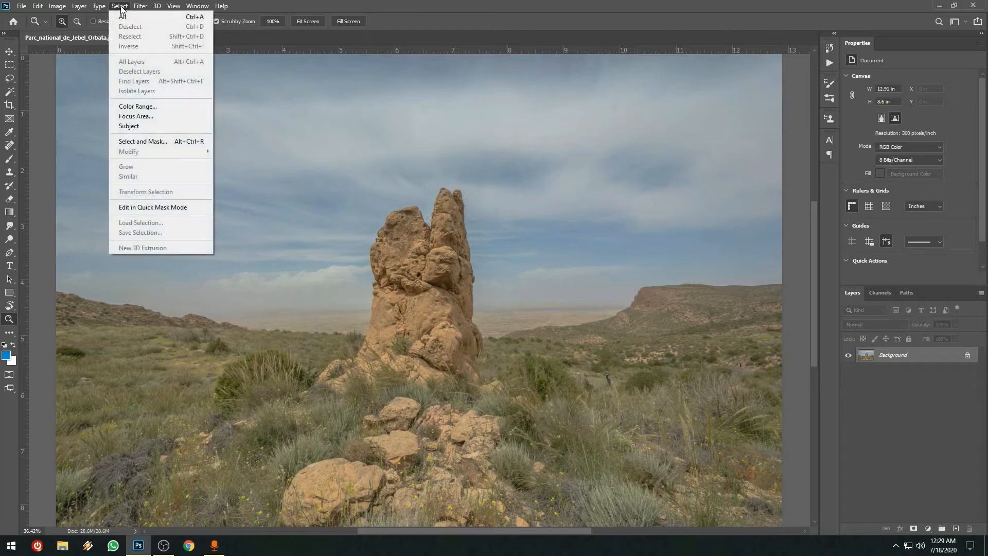
pyautogui.moveTo(81, 8)
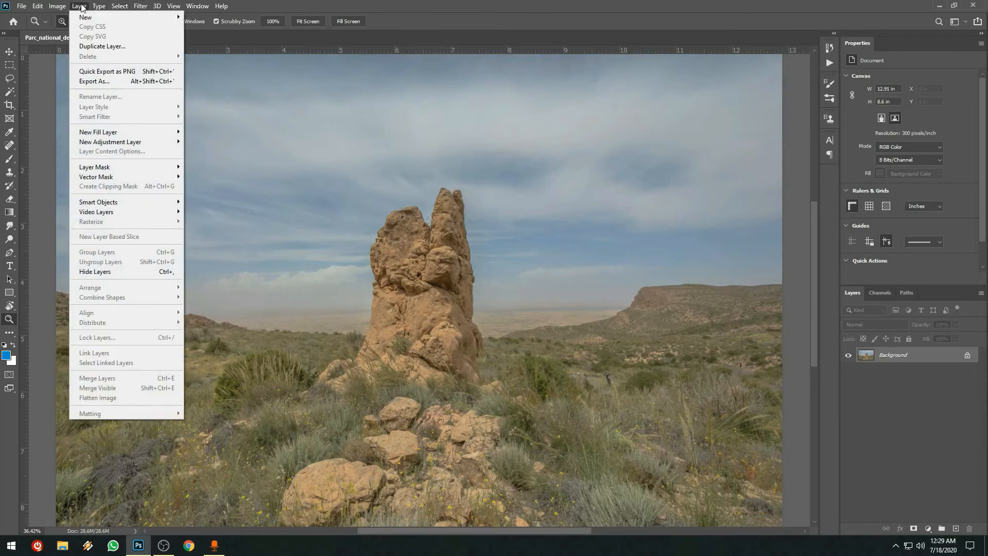
pyautogui.click(96, 48)
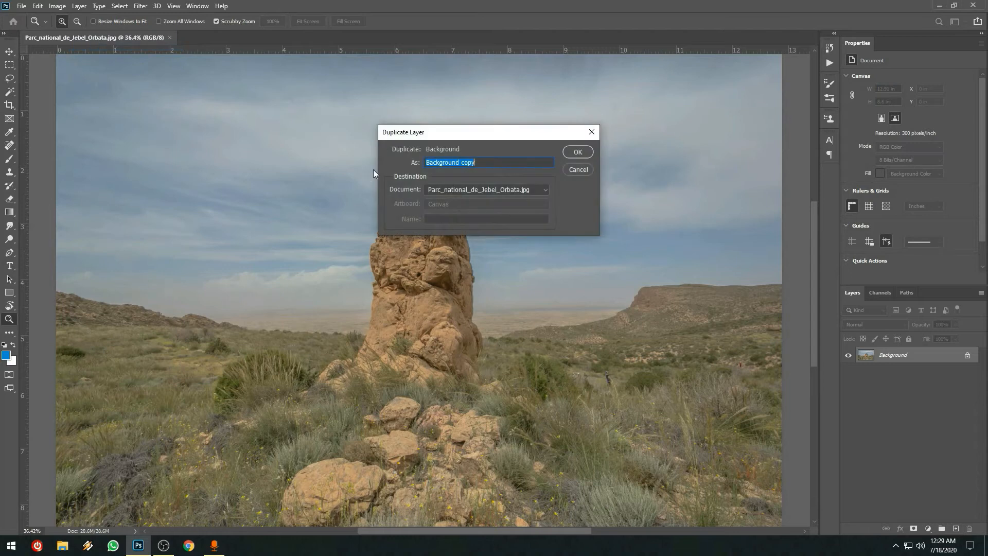
pyautogui.click(588, 153)
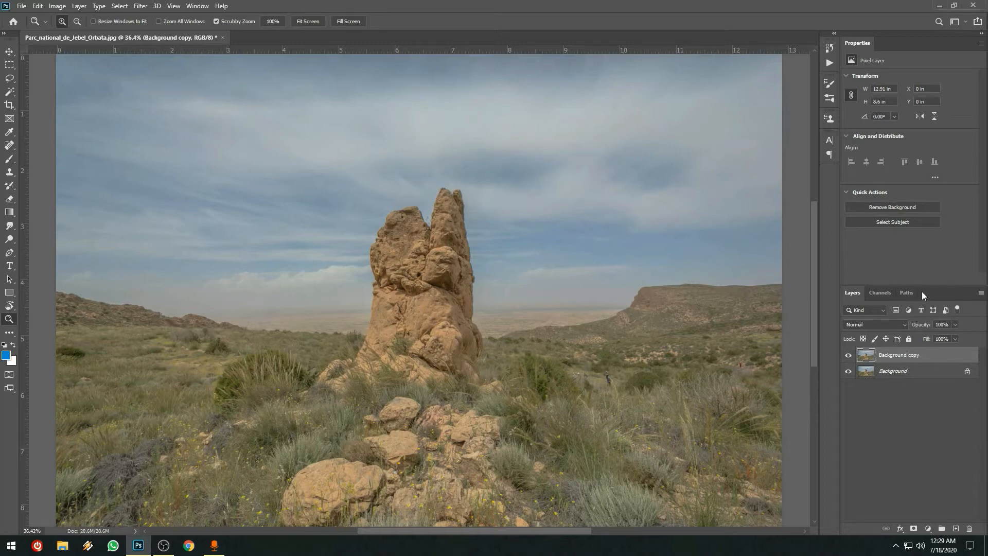
# Give the layers list more room and apply Auto Tone to the Background copy layer
pyautogui.moveTo(923, 284); pyautogui.dragTo(923, 229)
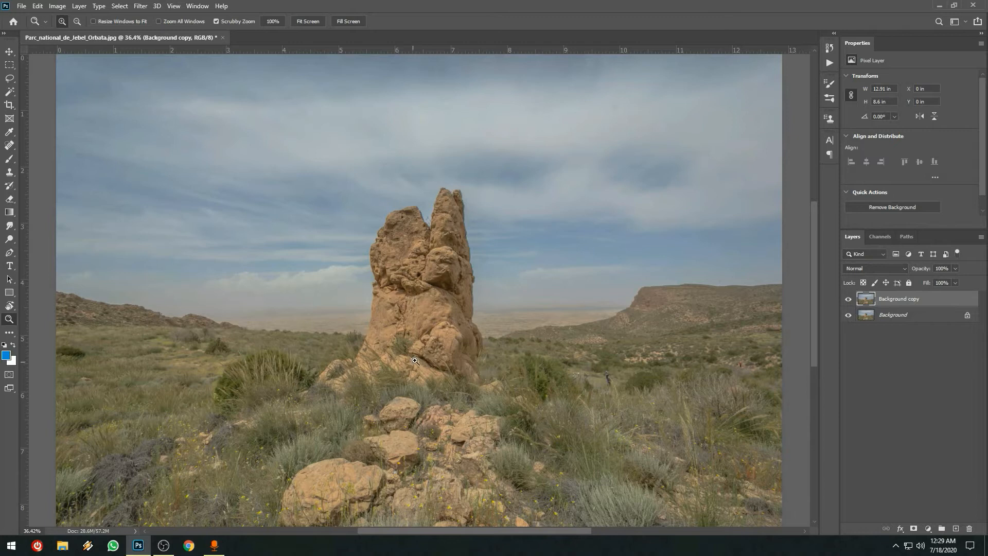
pyautogui.click(58, 6)
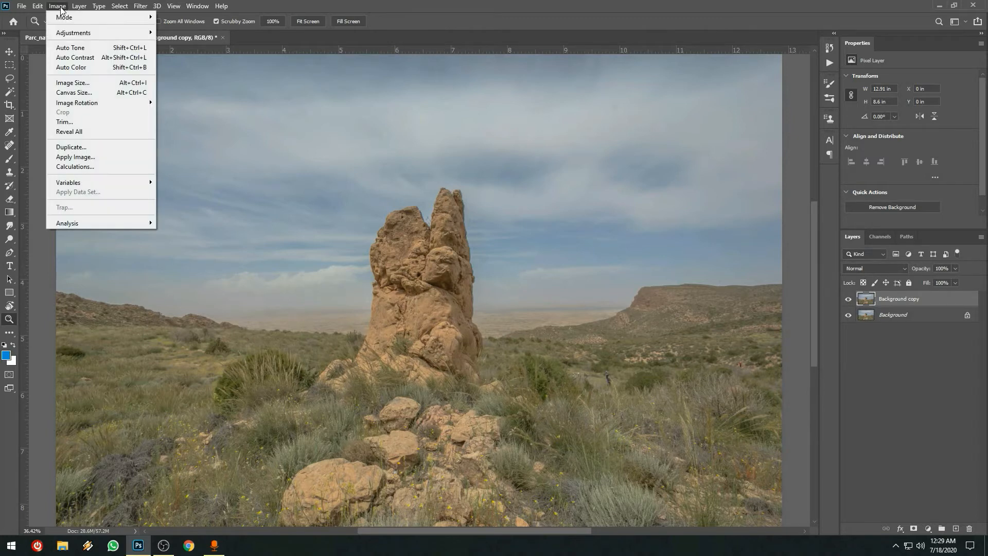
pyautogui.click(75, 47)
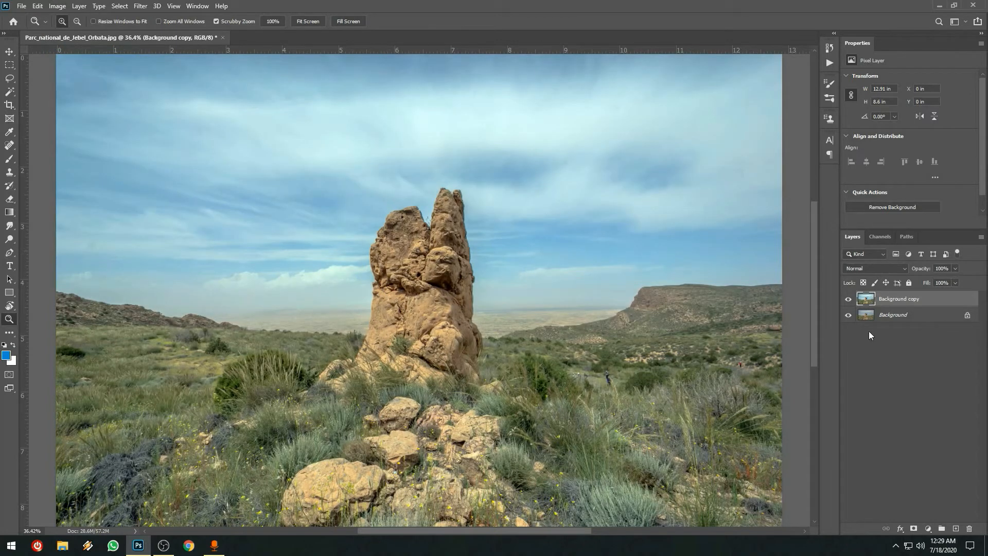
# Compare the Auto Tone result with the original photo by toggling the visibility of the Background copy layer
pyautogui.click(848, 299)
pyautogui.click(849, 299)
pyautogui.click(849, 299)
pyautogui.click(849, 299)
pyautogui.click(849, 299)
pyautogui.click(849, 299)
# Open the Camera Raw Filter and set Contrast +24, Highlights -29, Shadows +7, Whites +22 and Blacks -13
pyautogui.click(142, 9)
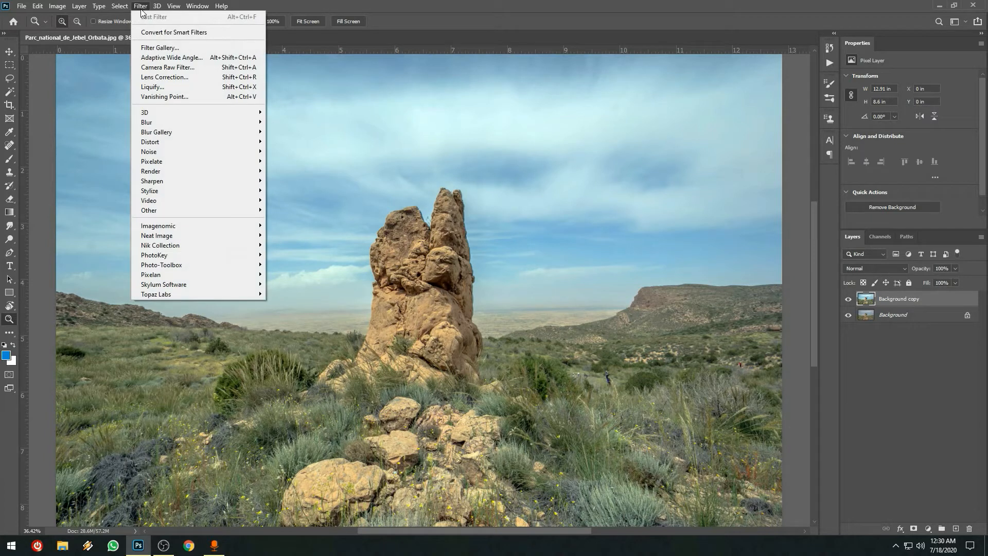
pyautogui.click(192, 70)
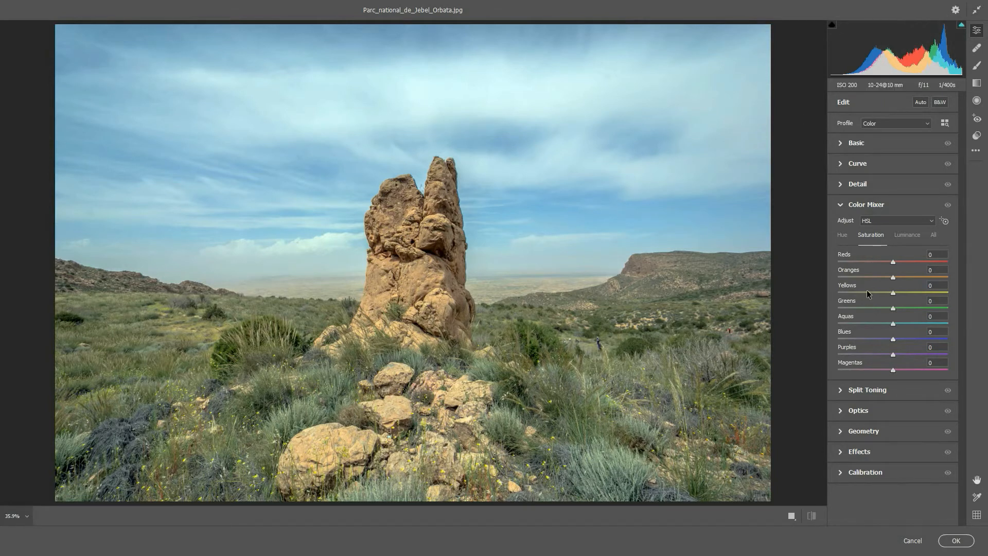
pyautogui.click(857, 145)
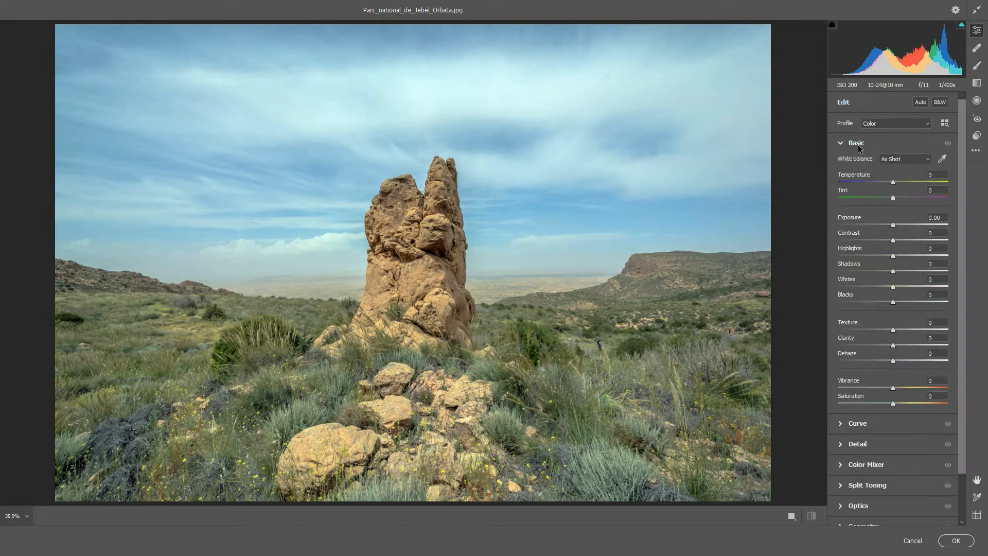
pyautogui.click(893, 225)
pyautogui.moveTo(894, 239); pyautogui.dragTo(907, 240)
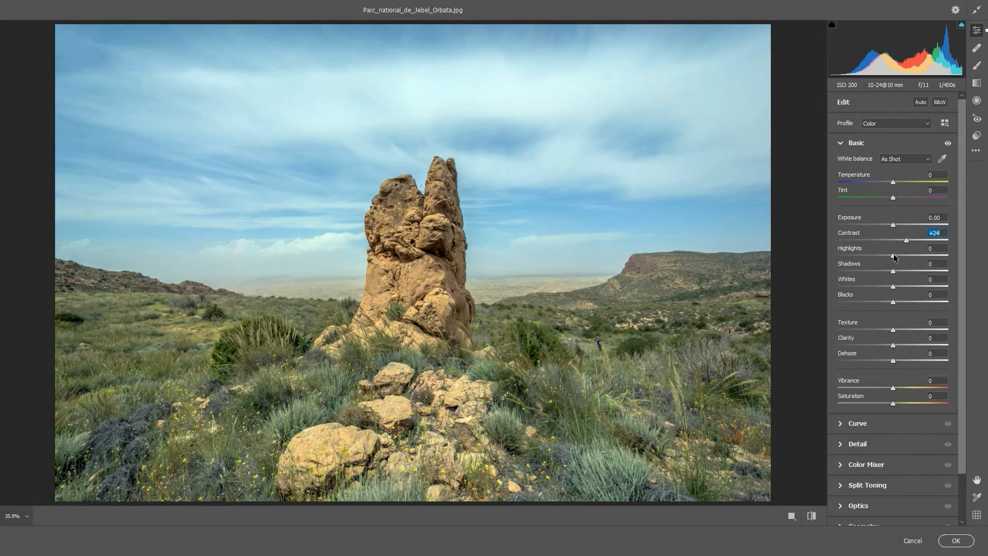
pyautogui.click(894, 257)
pyautogui.moveTo(894, 257); pyautogui.dragTo(887, 302)
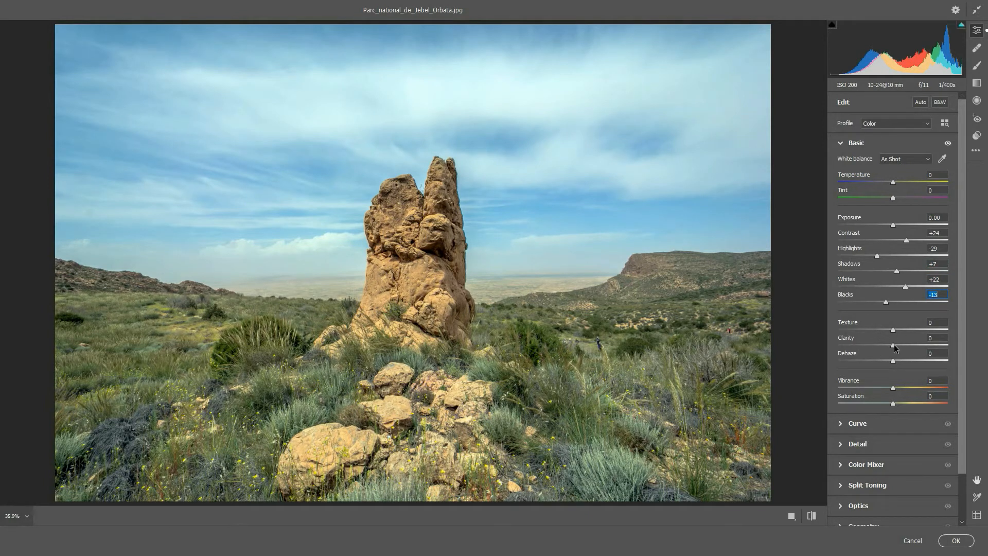
# Set Clarity to +3, Vibrance to +37 and Saturation to +5 in the basic adjustments
pyautogui.click(936, 337)
pyautogui.write('3')
pyautogui.moveTo(894, 388); pyautogui.dragTo(915, 387)
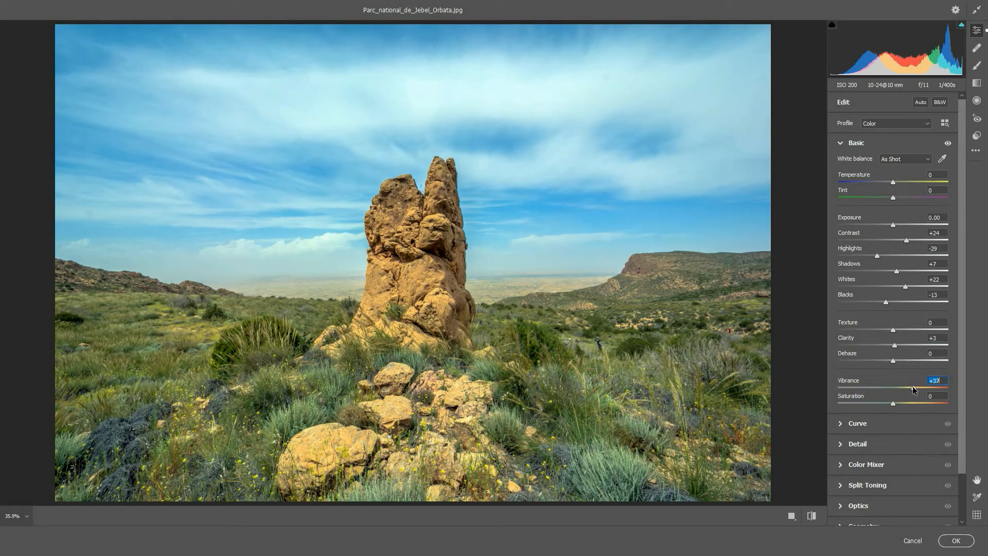
pyautogui.click(938, 394)
pyautogui.write('5')
# Set the Color Mixer saturation to +51 for Aquas and +33 for Blues, after trying both at -100
pyautogui.click(869, 465)
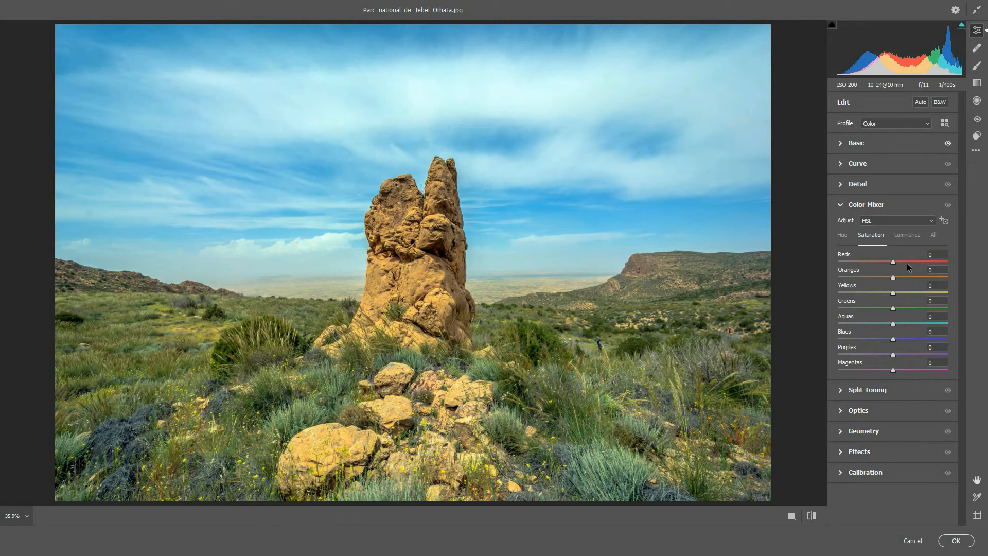
pyautogui.click(894, 341)
pyautogui.moveTo(894, 340); pyautogui.dragTo(801, 340)
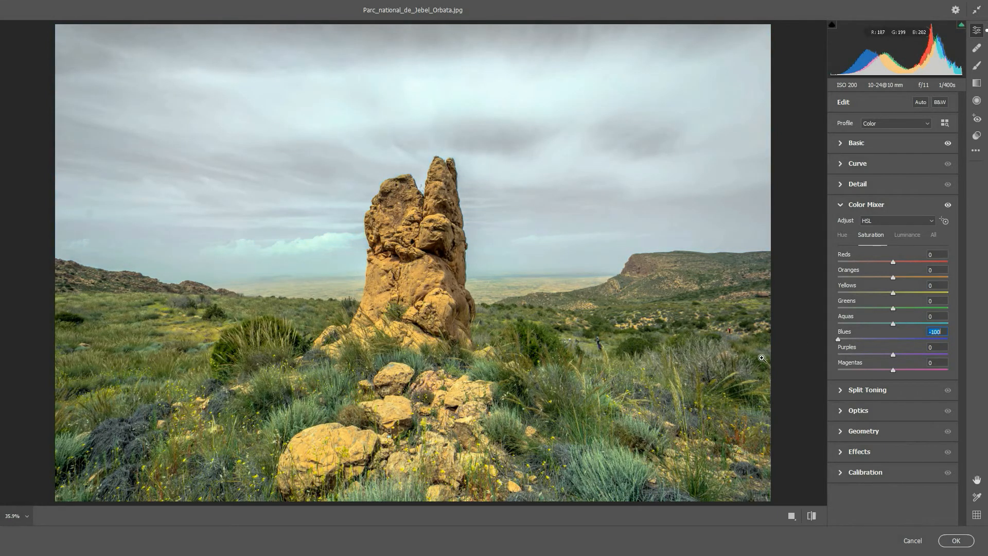
pyautogui.moveTo(893, 323); pyautogui.dragTo(815, 322)
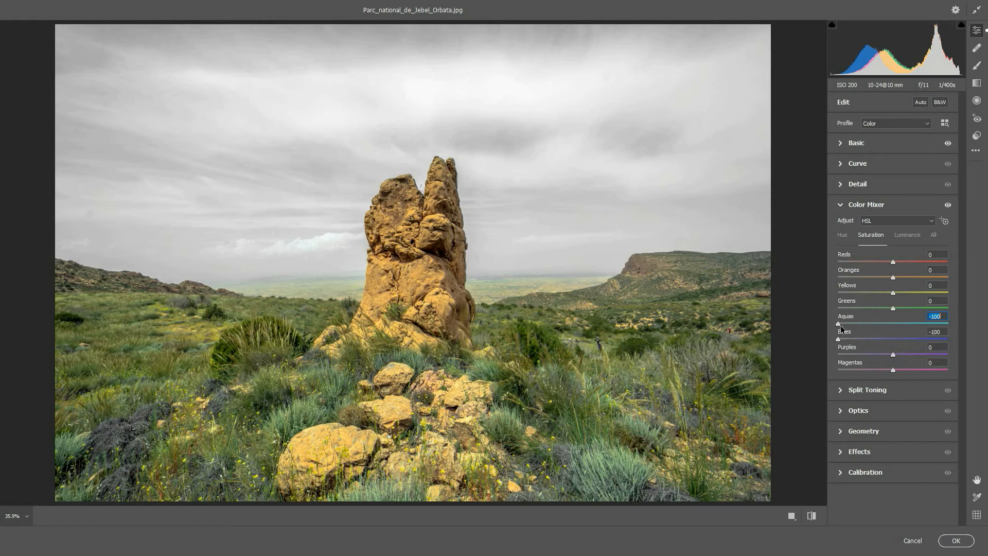
pyautogui.moveTo(839, 324); pyautogui.dragTo(925, 325)
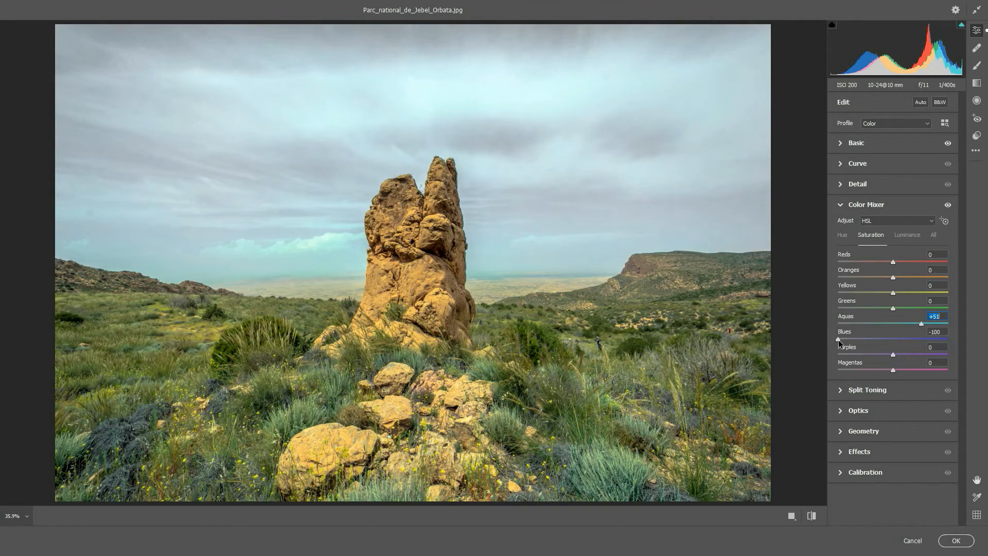
pyautogui.moveTo(838, 339); pyautogui.dragTo(912, 340)
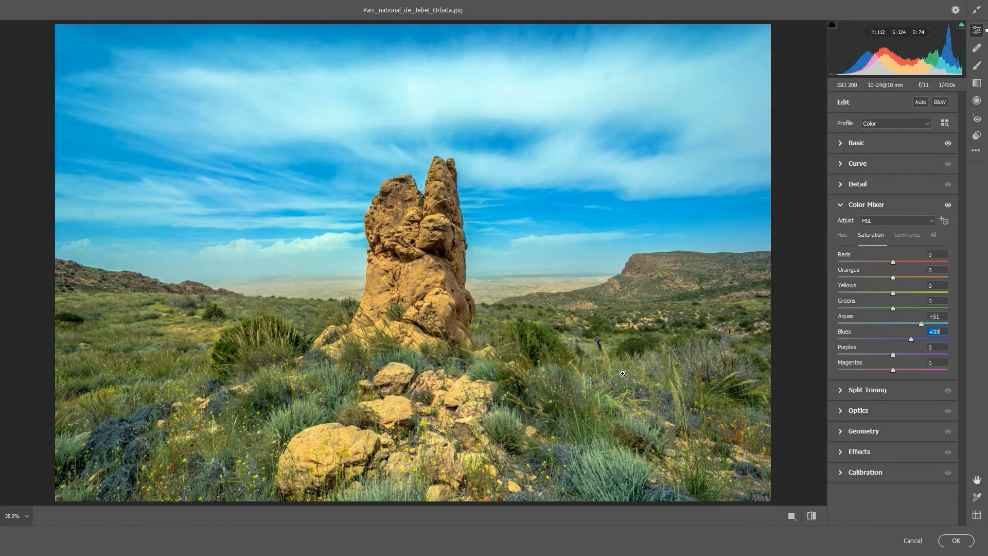
# Try lowering the Color Mixer saturation of Greens, Yellows and Oranges to -100
pyautogui.click(894, 309)
pyautogui.moveTo(890, 308); pyautogui.dragTo(832, 310)
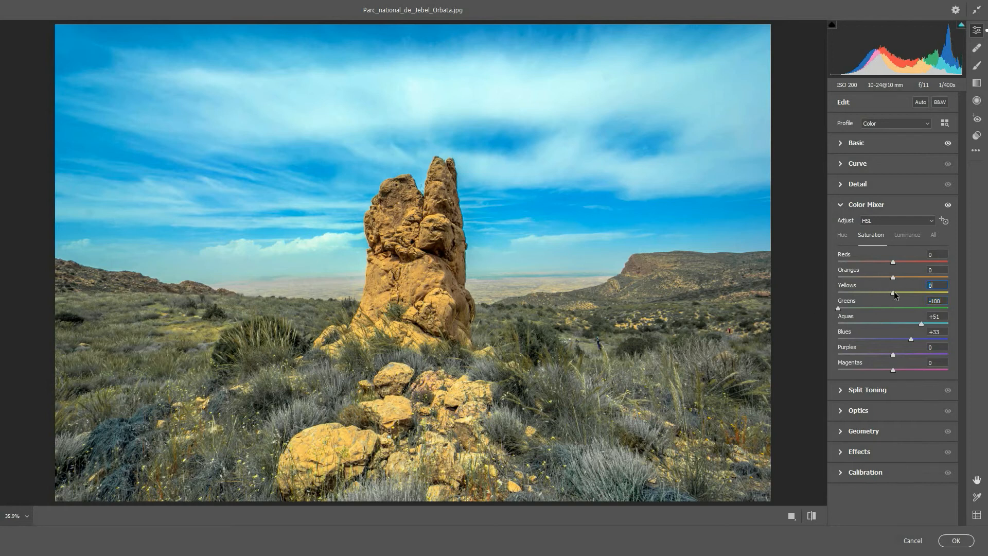
pyautogui.moveTo(894, 292); pyautogui.dragTo(829, 291)
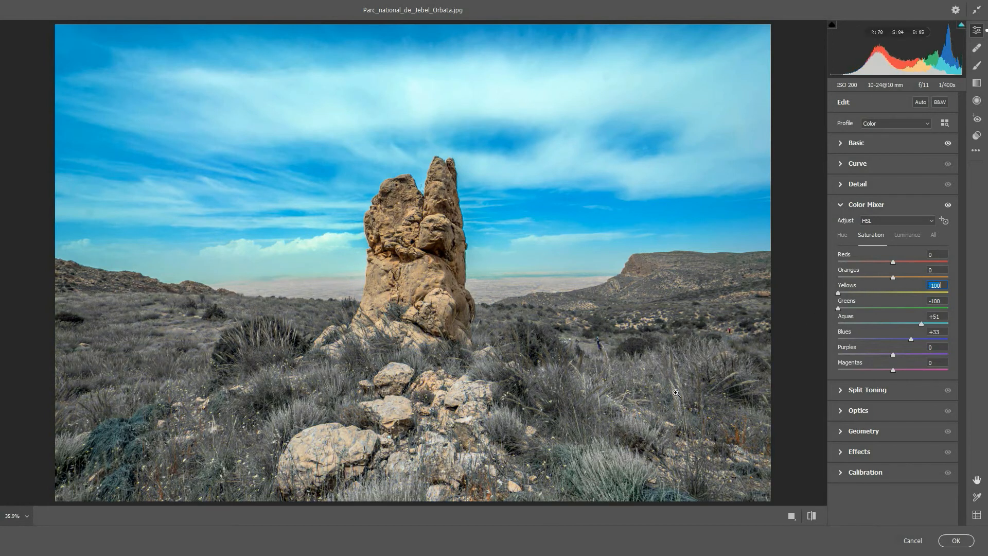
pyautogui.moveTo(894, 279); pyautogui.dragTo(786, 279)
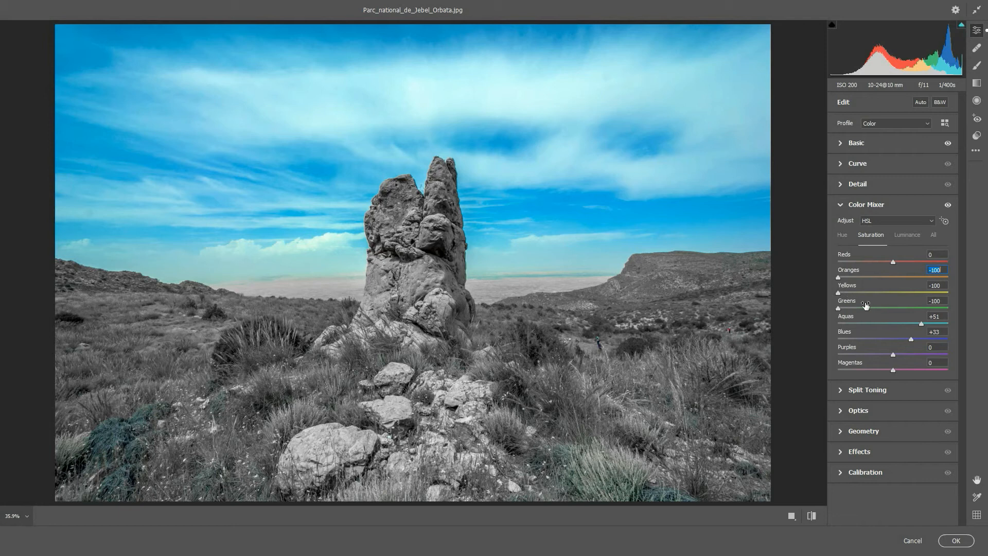
# Set the Color Mixer saturation to +100 for Greens, -42 for Yellows and -34 for Oranges, and apply the filter
pyautogui.moveTo(838, 309); pyautogui.dragTo(974, 311)
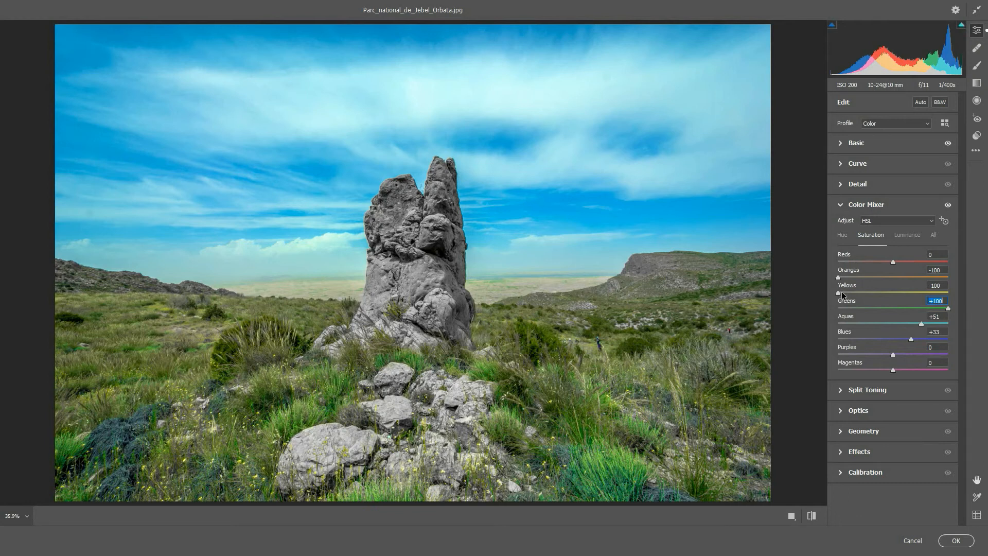
pyautogui.moveTo(841, 291); pyautogui.dragTo(874, 277)
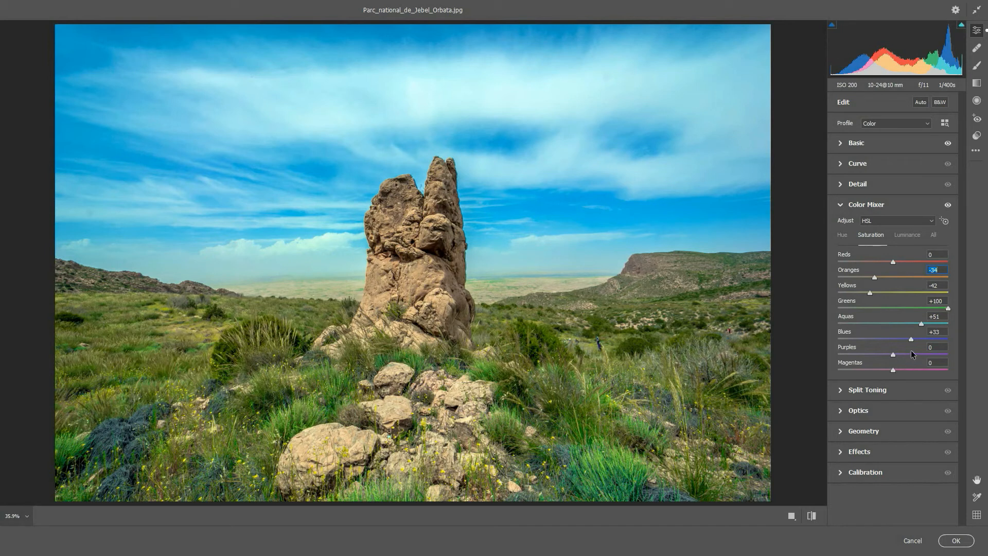
pyautogui.click(957, 541)
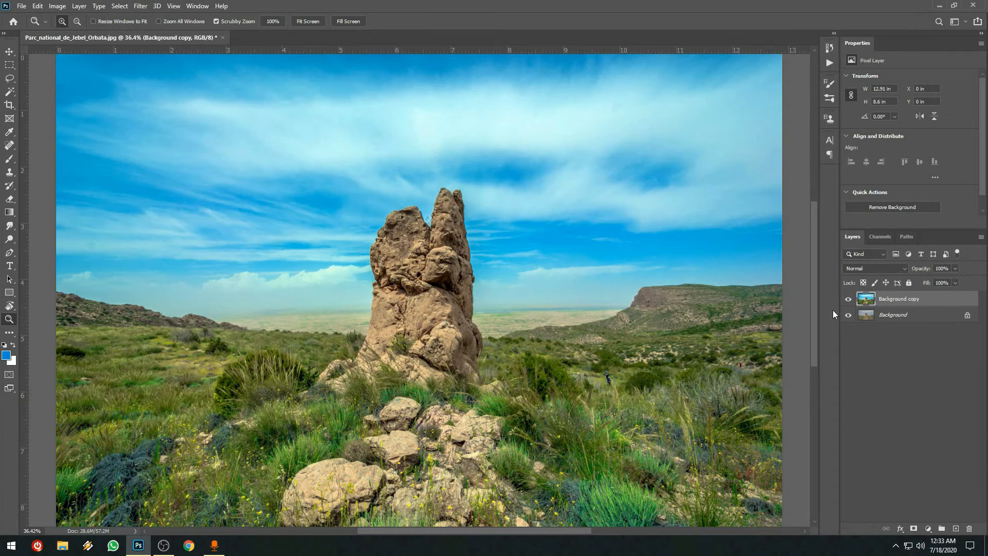
# Fit the photo to the window and compare the filtered layer with the original by toggling the Background copy layer's visibility
pyautogui.hotkey('ctrl', '0')
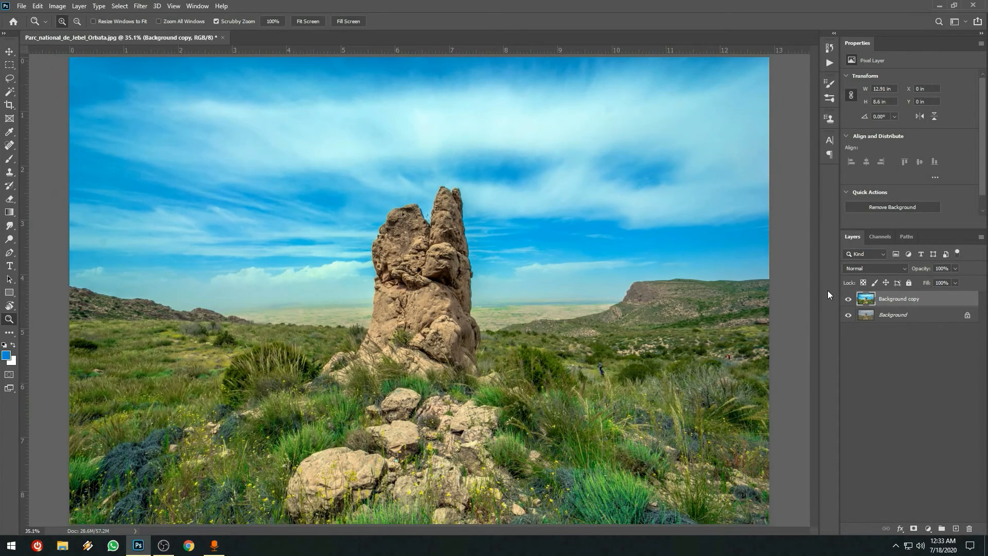
pyautogui.click(848, 301)
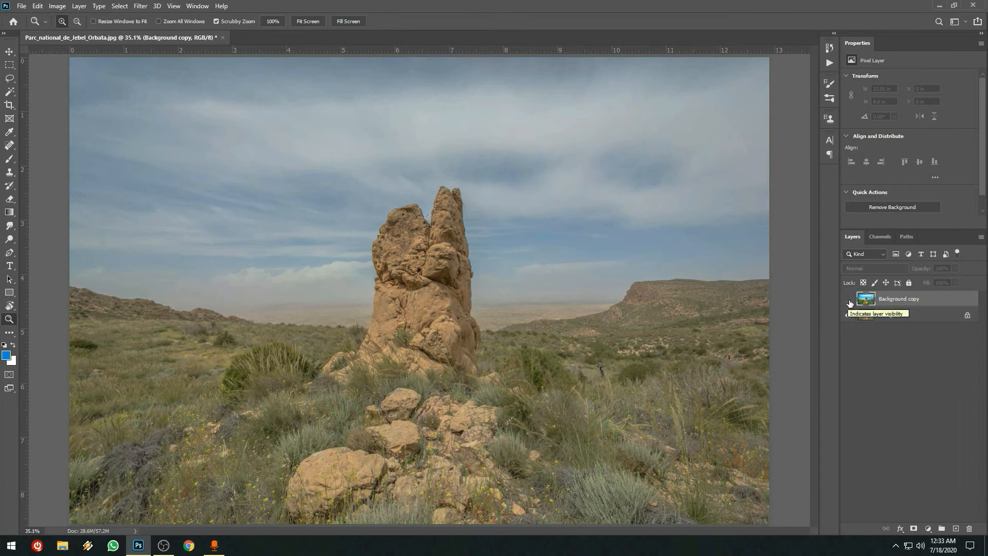
pyautogui.click(849, 300)
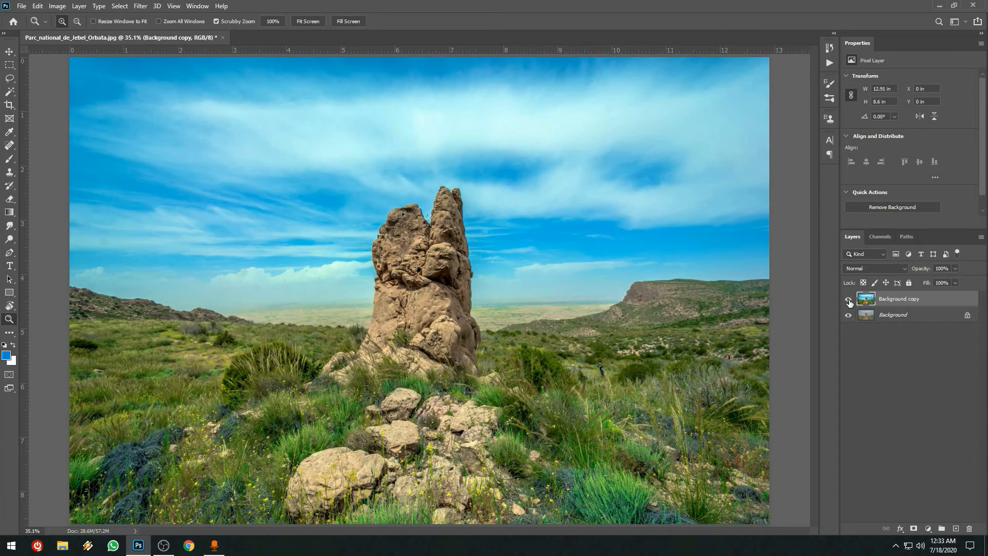
pyautogui.click(848, 300)
pyautogui.click(849, 300)
pyautogui.click(849, 300)
pyautogui.click(849, 300)
# Reopen the Camera Raw Filter and set Color Mixer saturation to Greens +62, Yellows +2, Aquas +51 and Blues +28
pyautogui.click(140, 6)
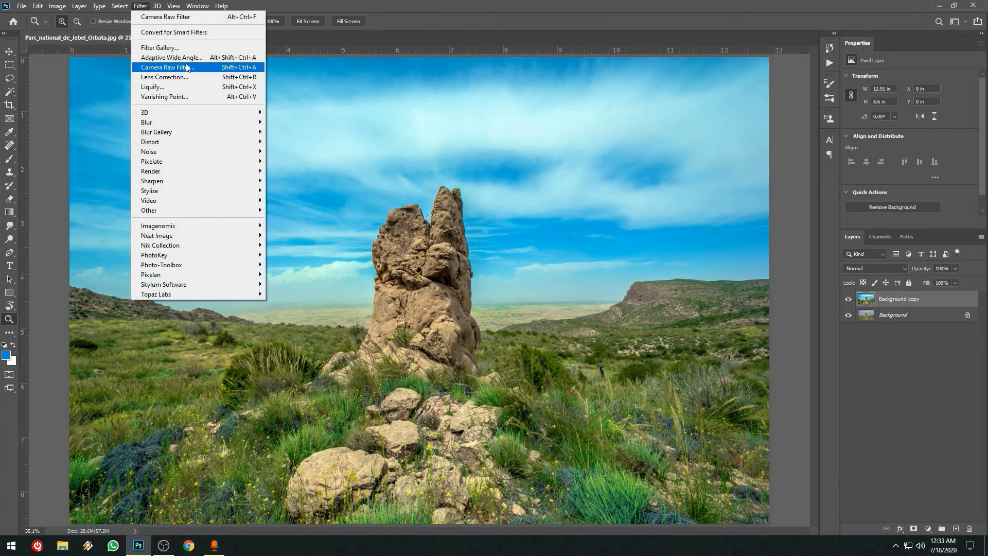
pyautogui.moveTo(199, 190)
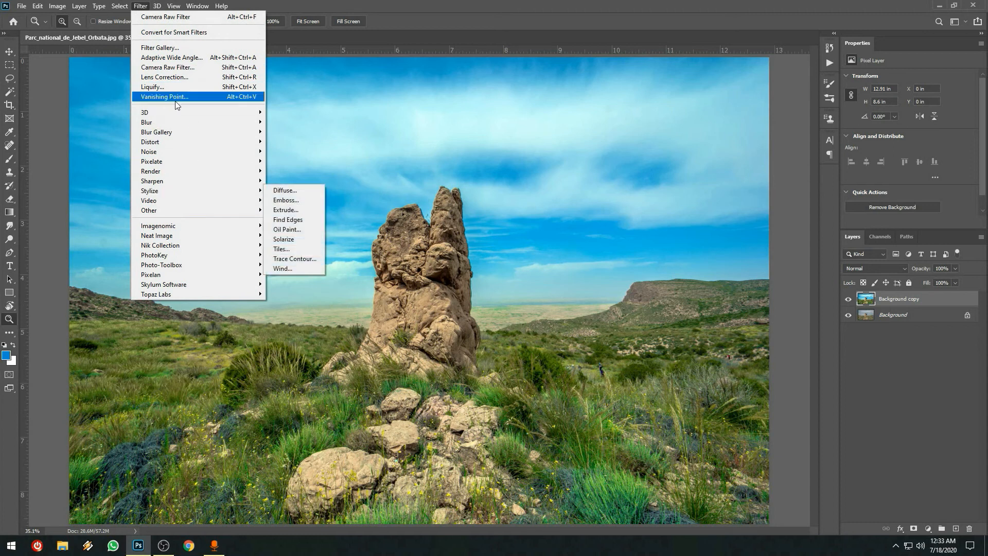
pyautogui.click(189, 68)
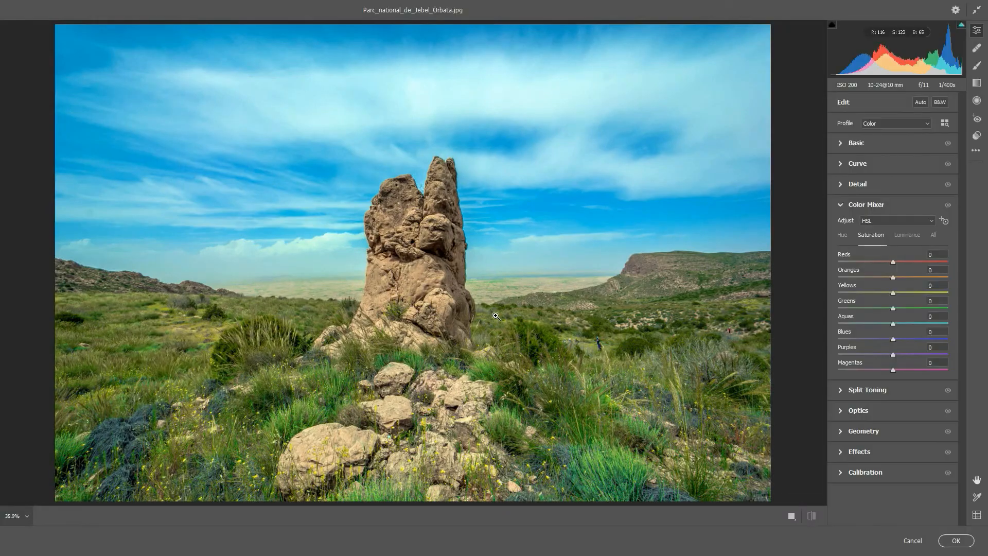
pyautogui.moveTo(894, 309); pyautogui.dragTo(926, 305)
pyautogui.click(893, 292)
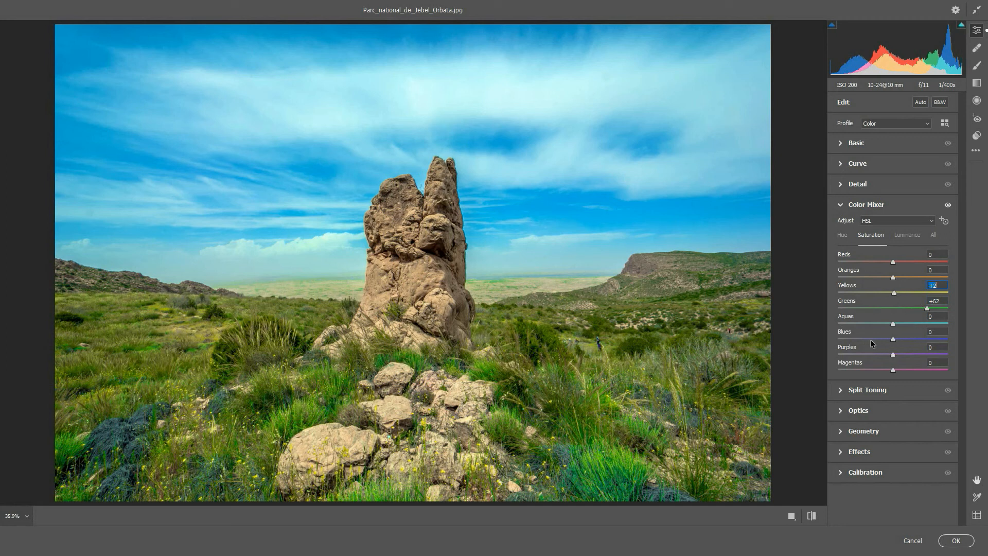
pyautogui.moveTo(894, 324); pyautogui.dragTo(922, 324)
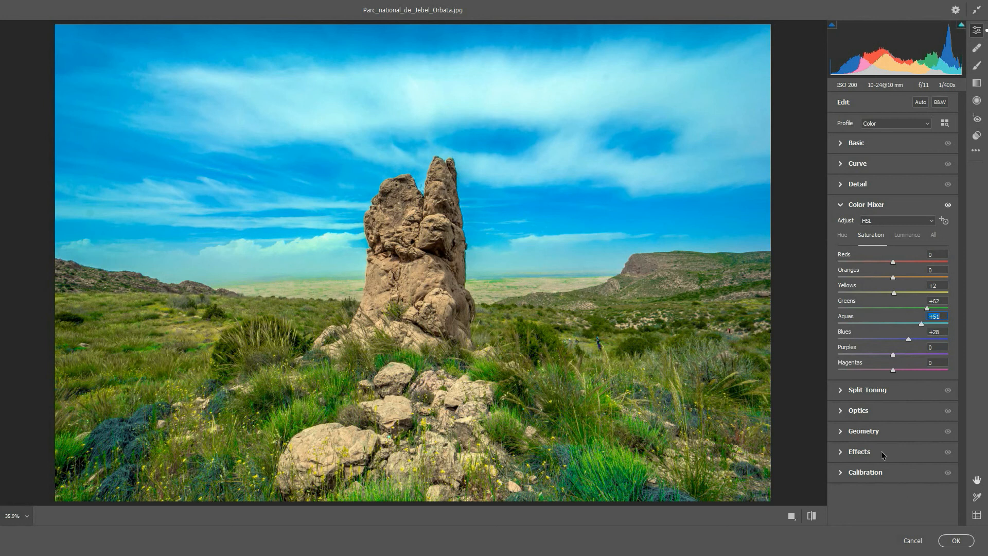
# Set Whites to +48 and Highlights to +30, apply the filter, and compare the edited layer with the original
pyautogui.click(867, 144)
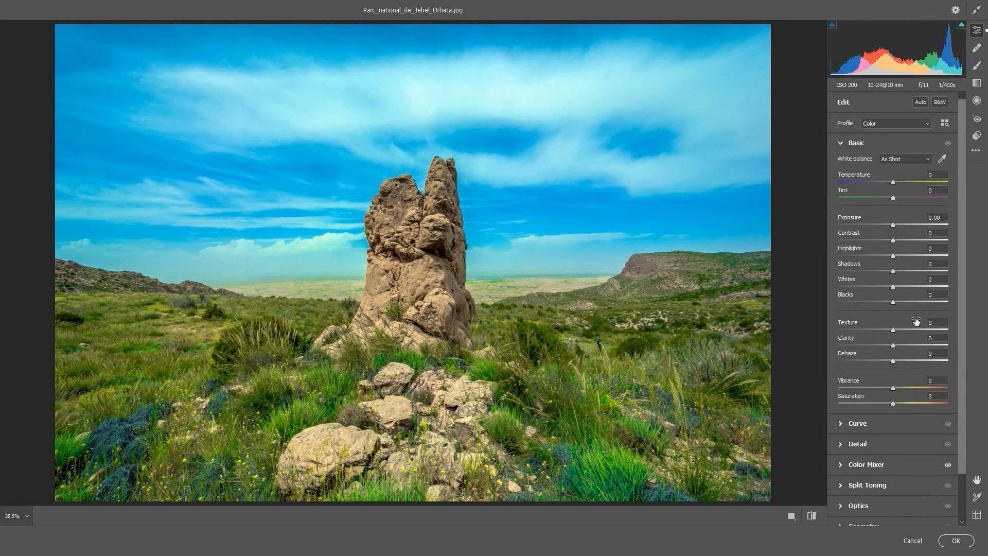
pyautogui.moveTo(894, 287); pyautogui.dragTo(910, 256)
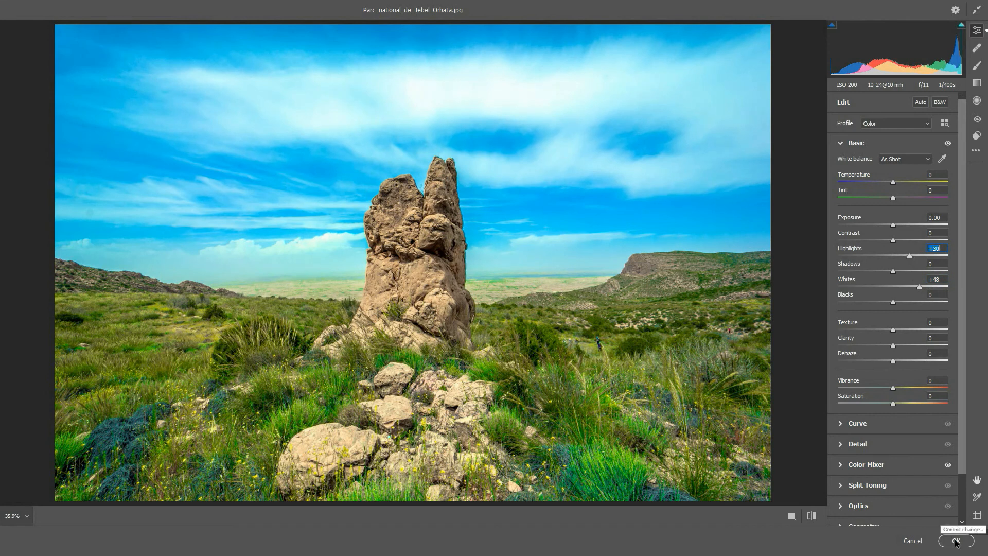
pyautogui.click(956, 541)
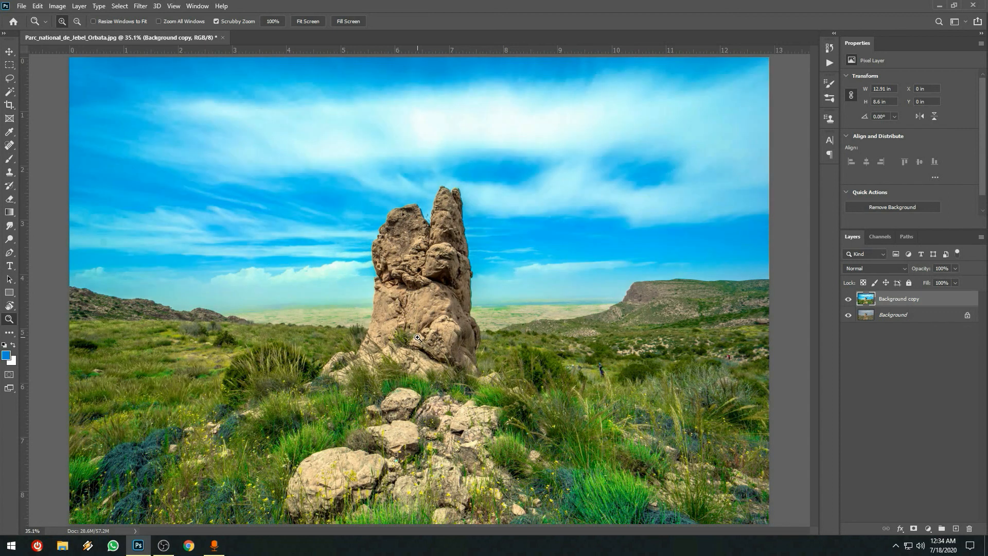
pyautogui.click(849, 300)
pyautogui.click(849, 301)
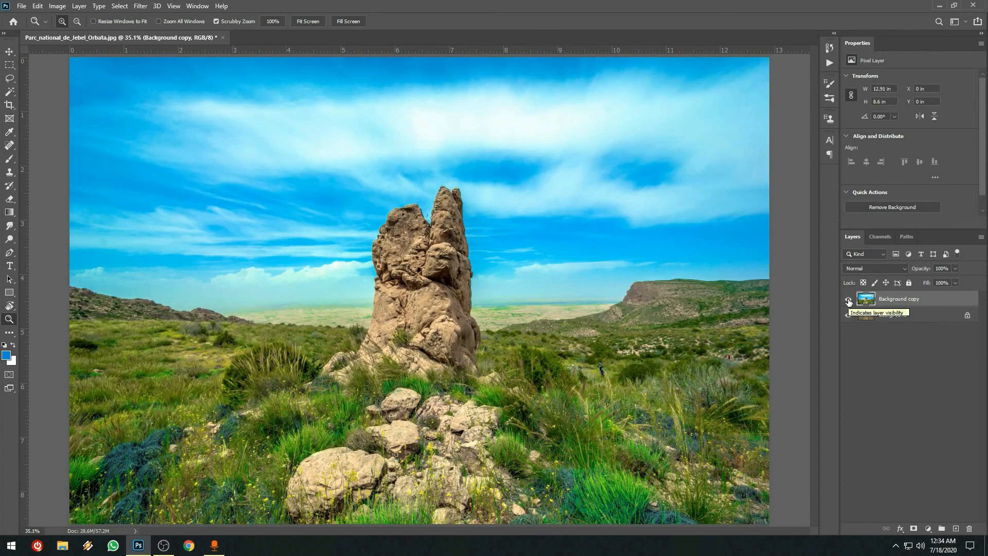